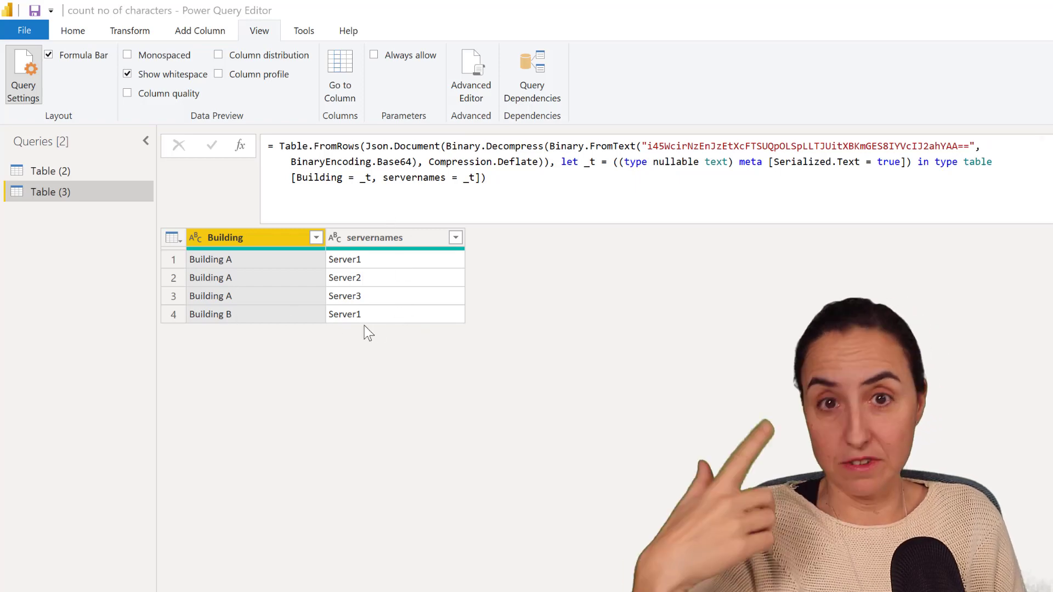
pyautogui.click(141, 172)
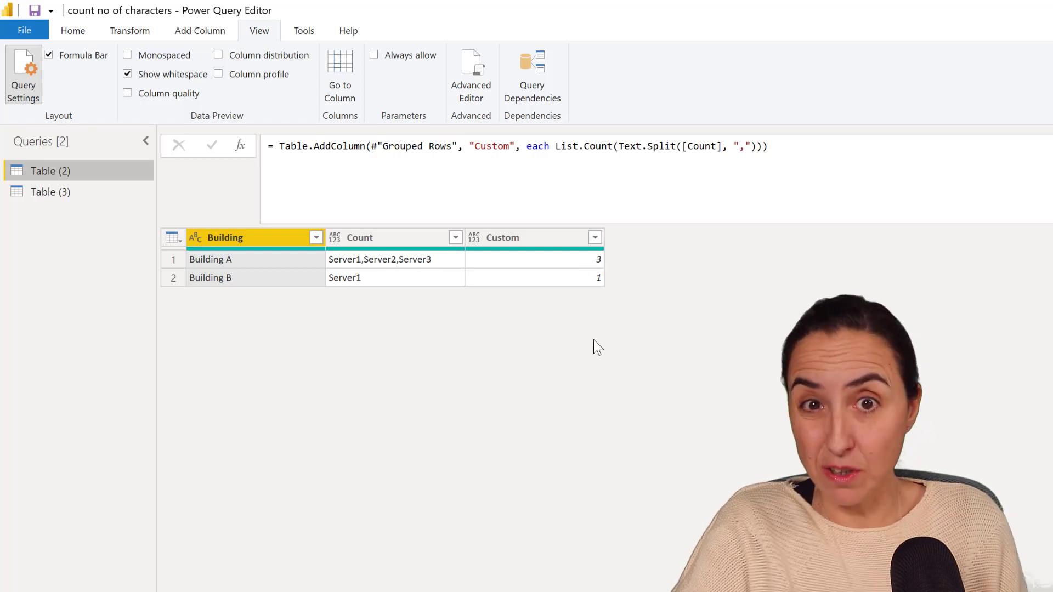
pyautogui.click(73, 190)
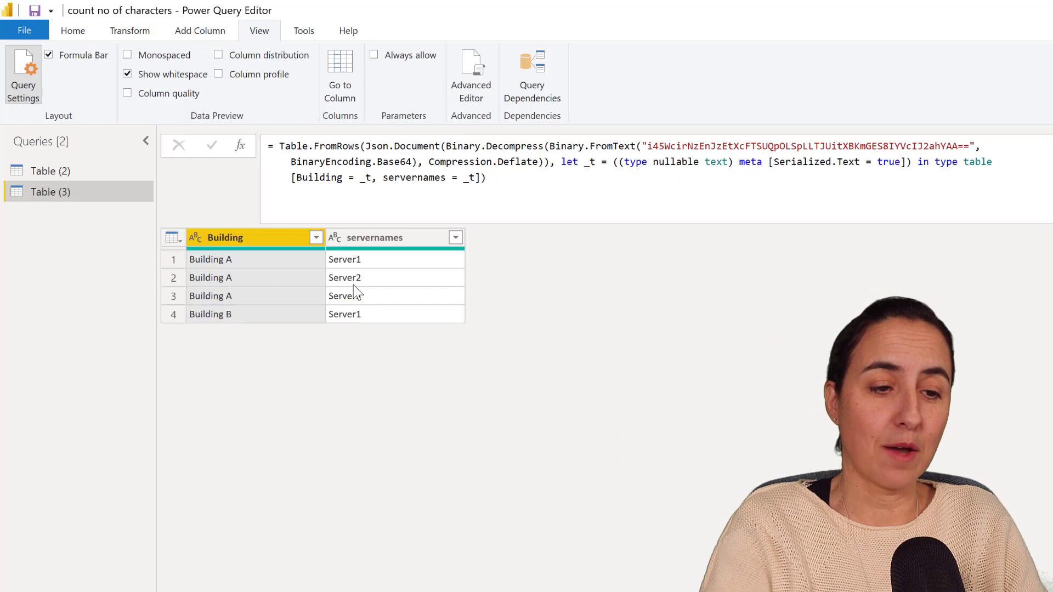
pyautogui.click(74, 32)
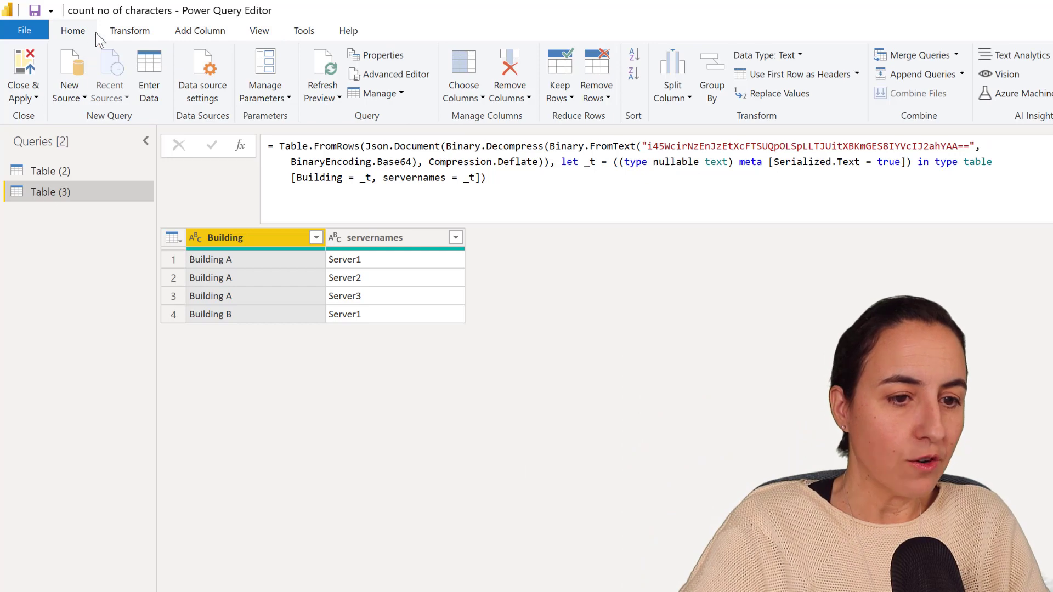
# Group Table (3) by Building with All Rows into a Count column, then view Building A's nested table.
pyautogui.click(717, 79)
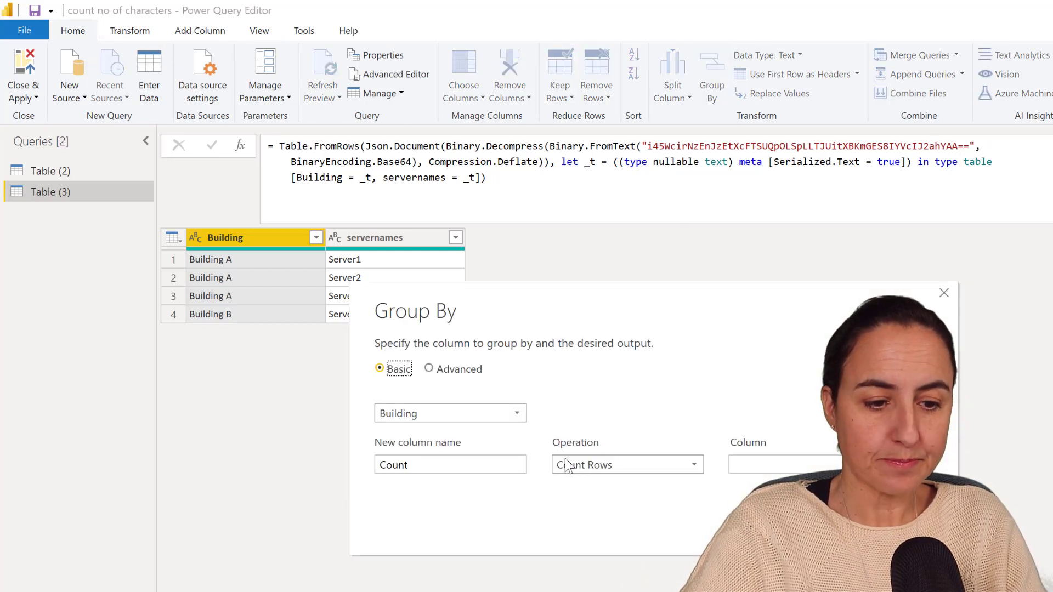
pyautogui.click(692, 465)
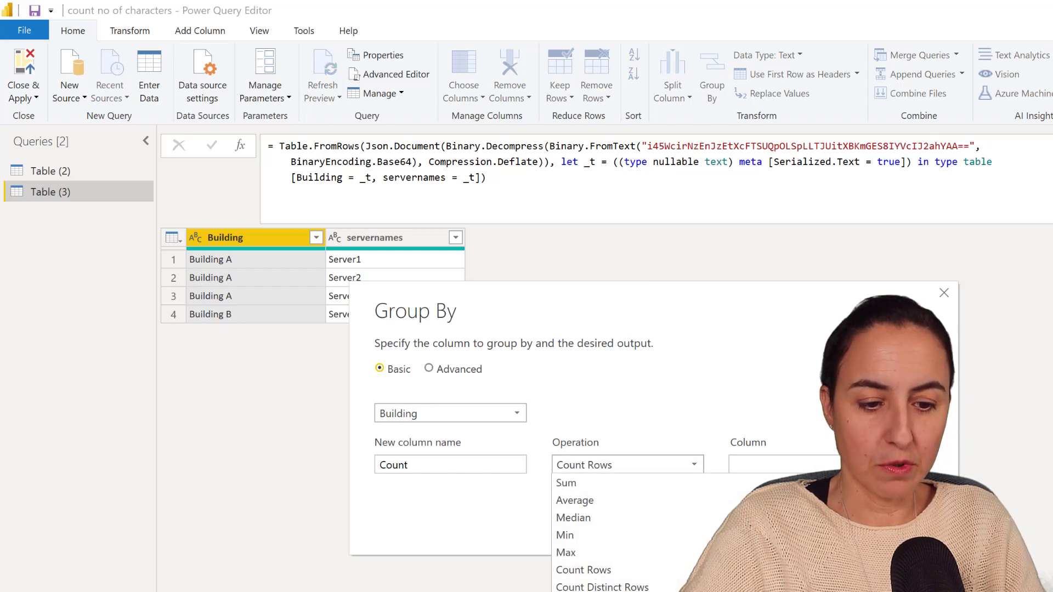
pyautogui.click(581, 587)
pyautogui.click(856, 533)
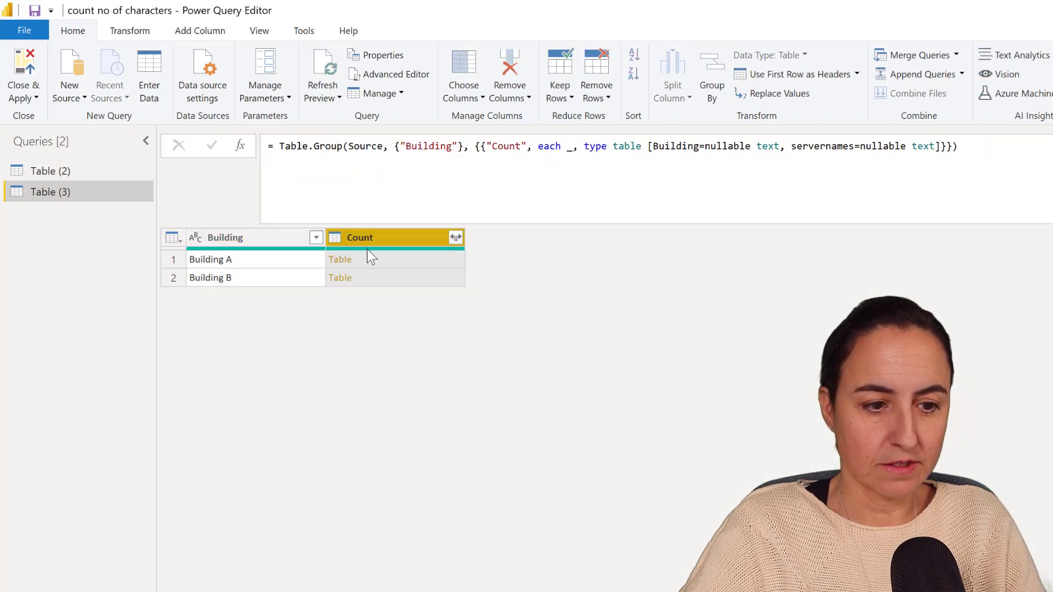
pyautogui.click(399, 258)
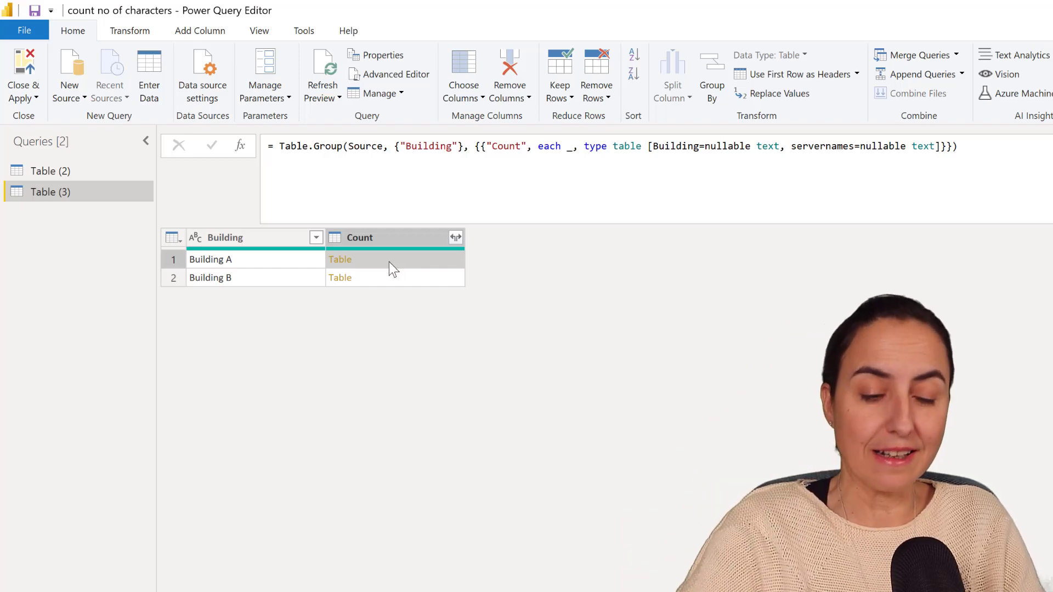
# Replace the grouping formula's each _ with each Text.Combine([servernames], ",").
pyautogui.click(566, 154)
pyautogui.click(571, 179)
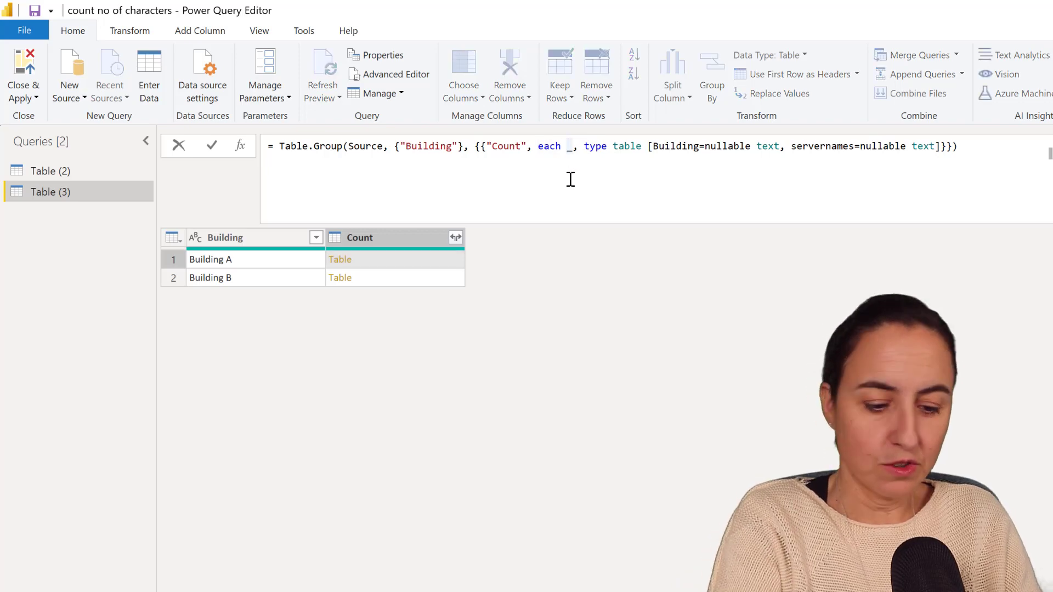
pyautogui.write('Text.')
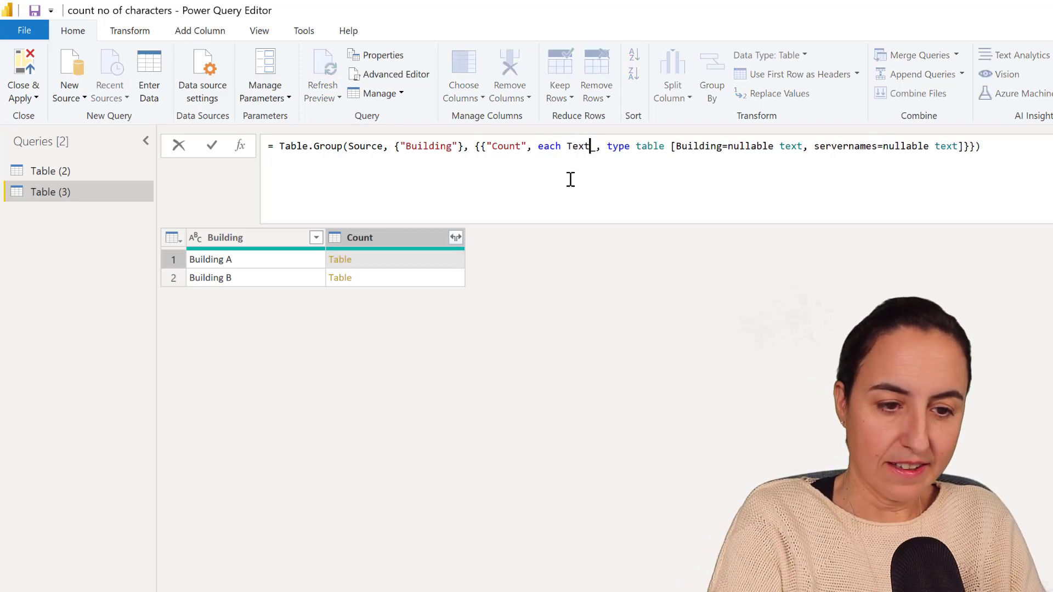
pyautogui.write('Combine')
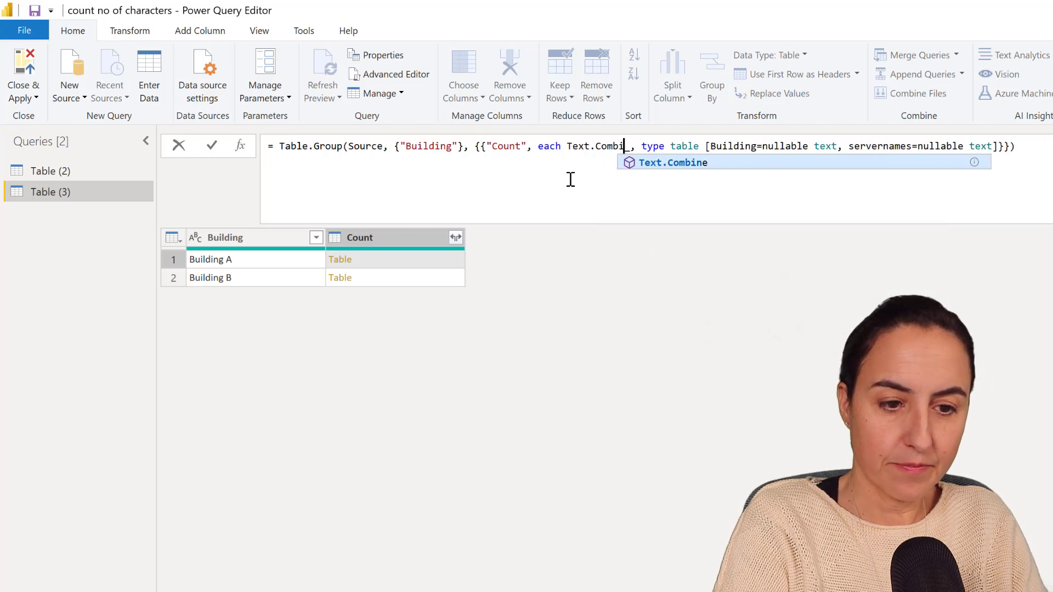
pyautogui.write('(')
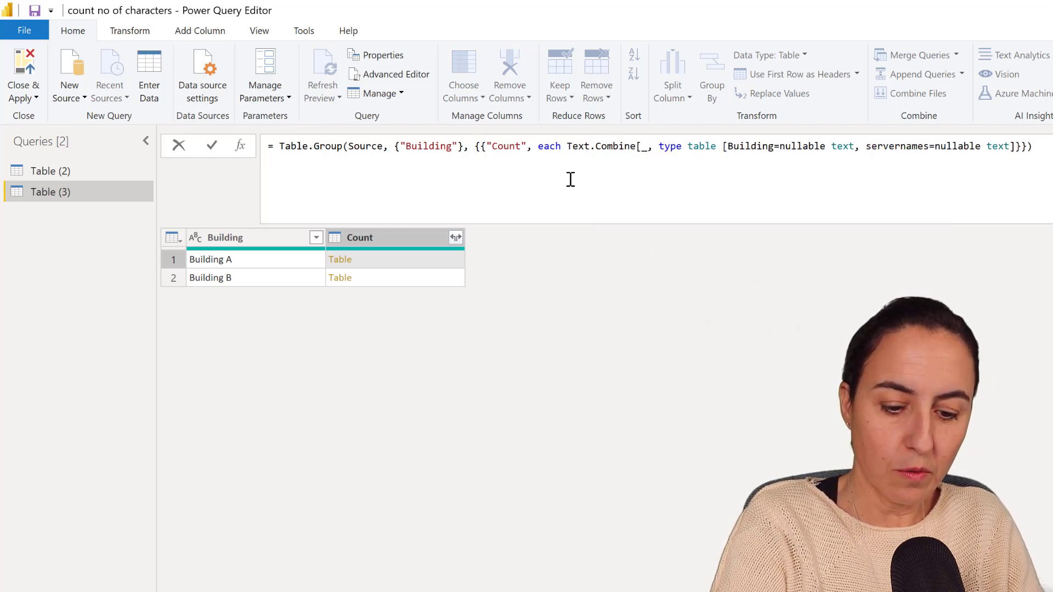
pyautogui.write('[')
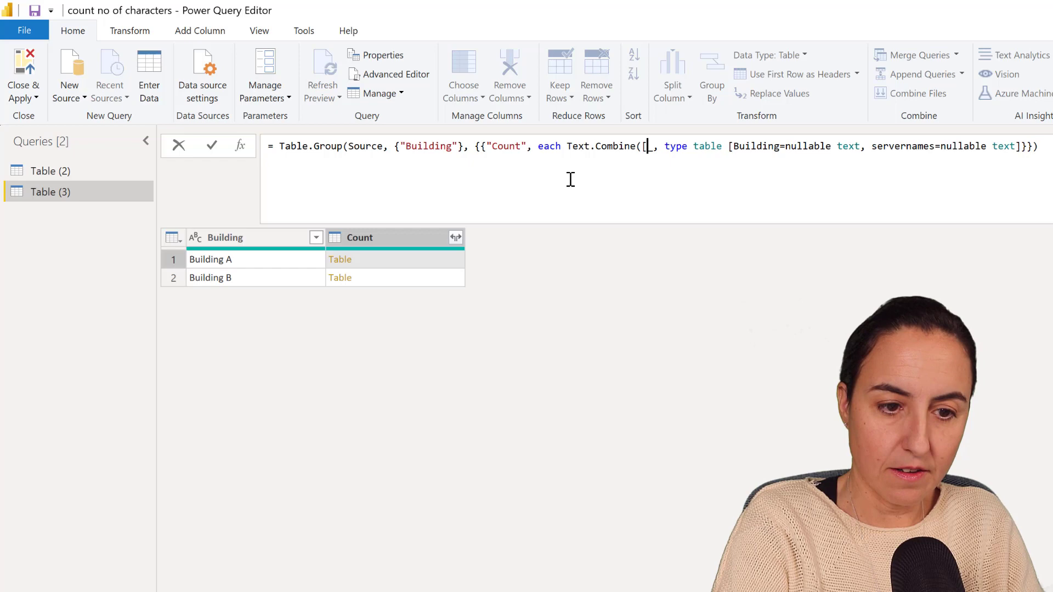
pyautogui.write('servernam')
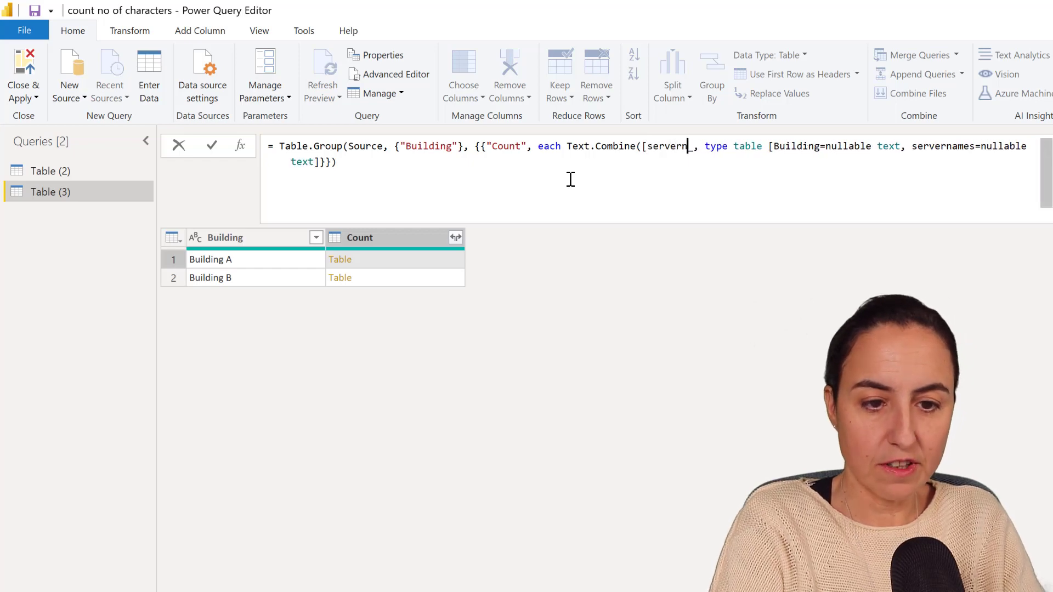
pyautogui.write('s')
pyautogui.press('BackSpace')
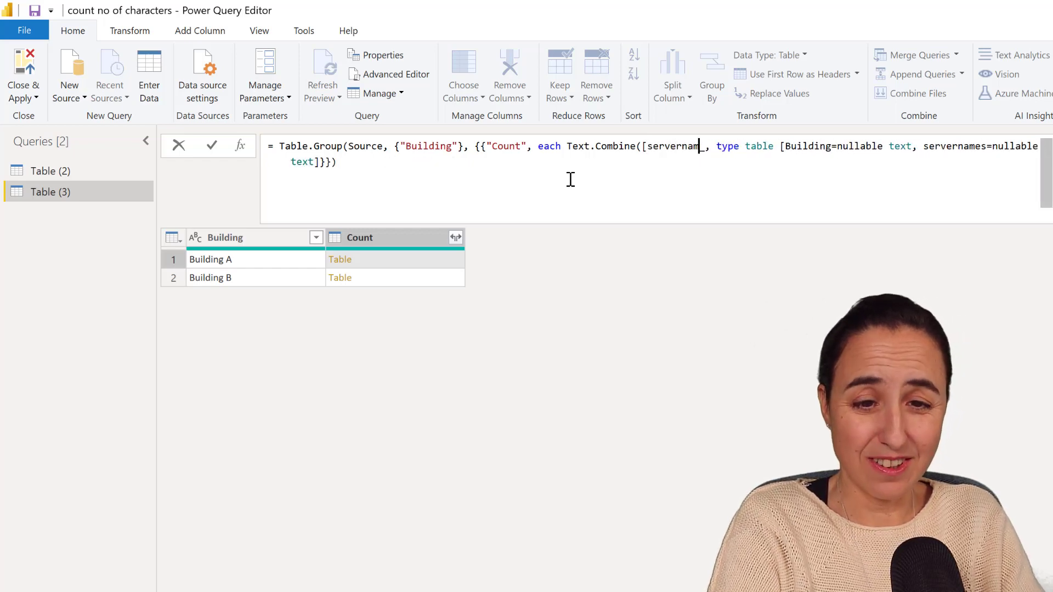
pyautogui.write('es]')
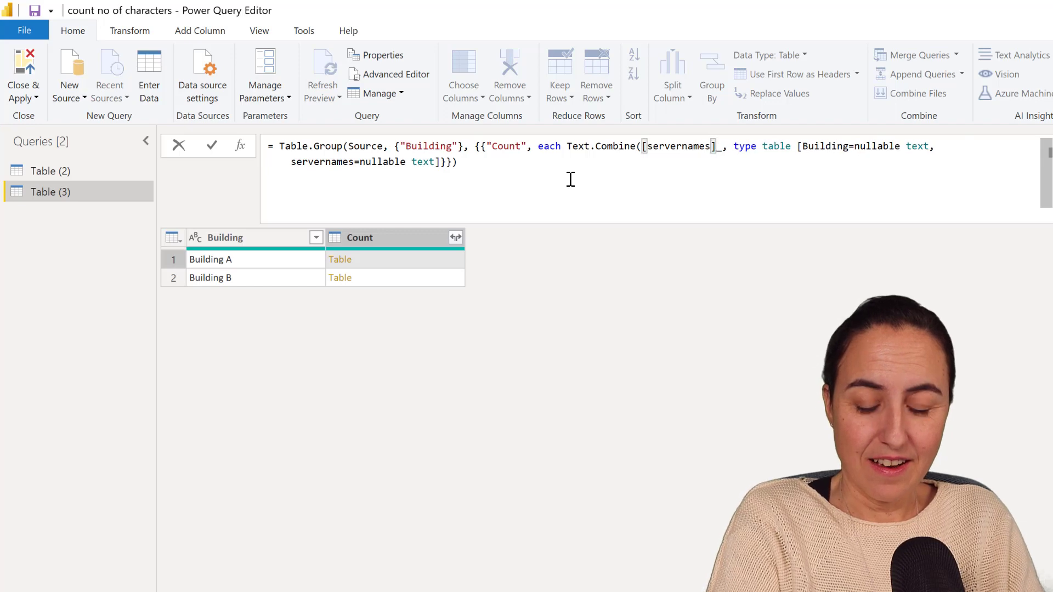
pyautogui.write(', "')
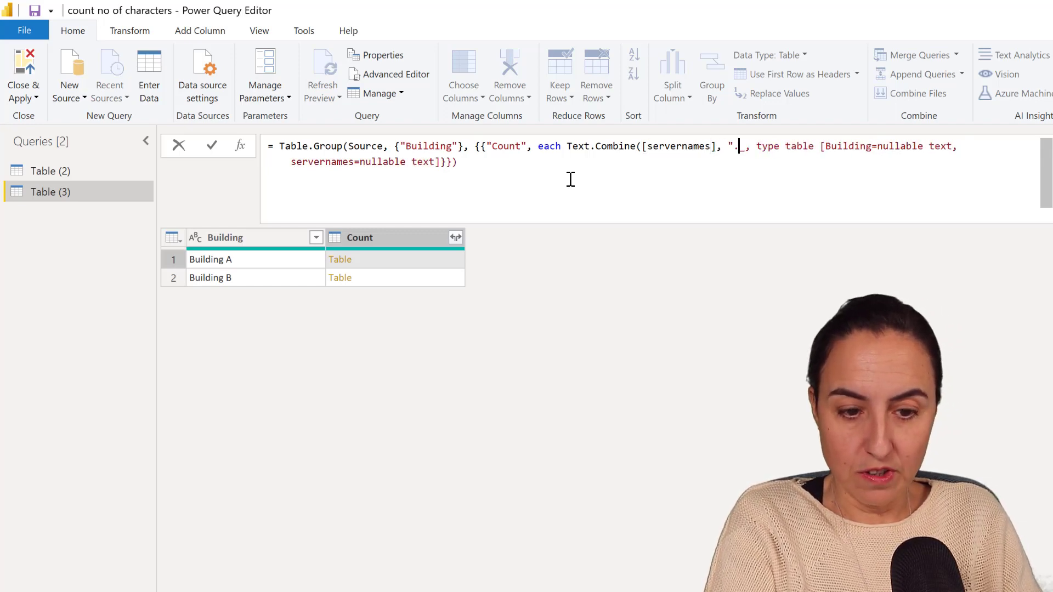
pyautogui.write(',"')
pyautogui.press('Delete')
pyautogui.write(')')
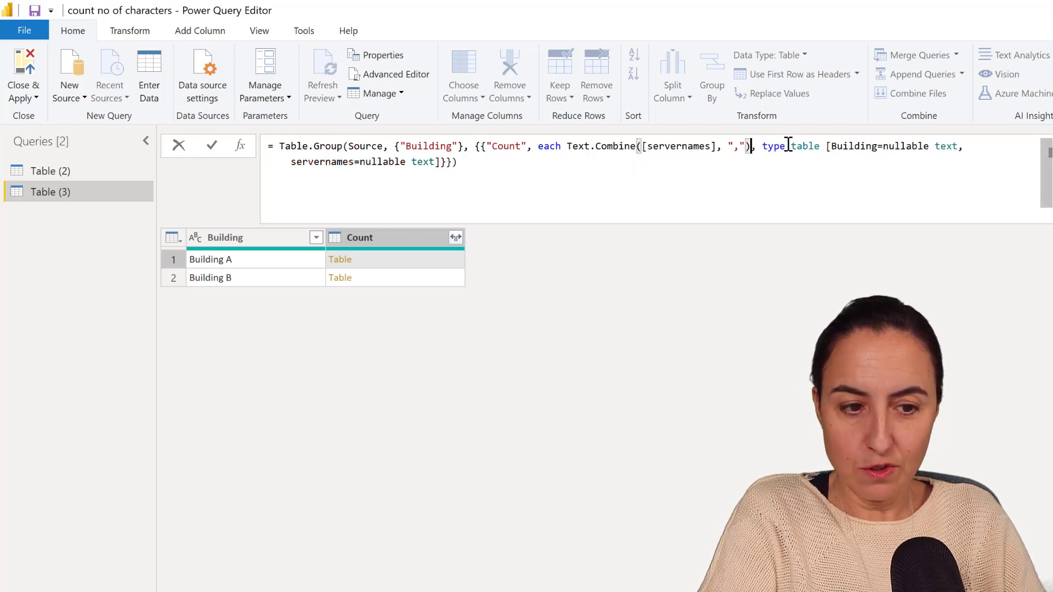
# Change the Count column's type from the table type to type text and apply the formula.
pyautogui.moveTo(788, 146); pyautogui.dragTo(437, 162)
pyautogui.press('BackSpace')
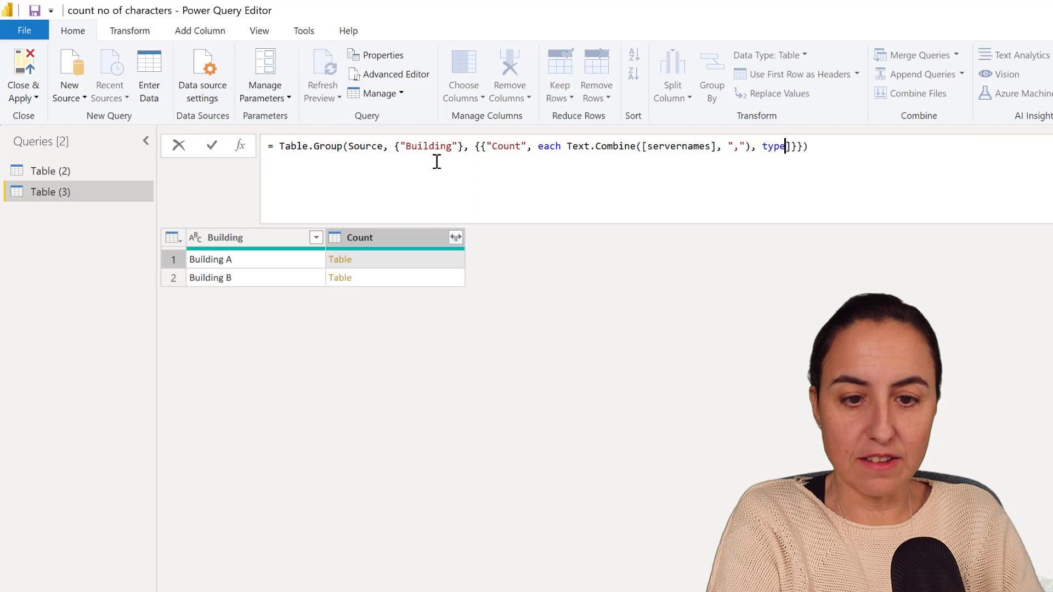
pyautogui.write('tecy')
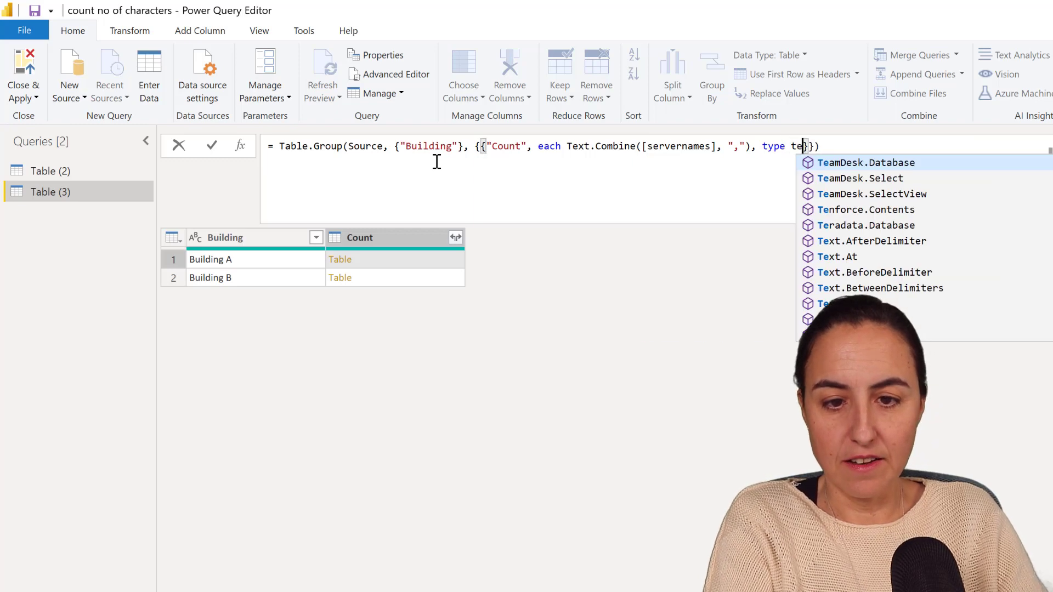
pyautogui.press('BackSpace')
pyautogui.press('BackSpace')
pyautogui.write('xt')
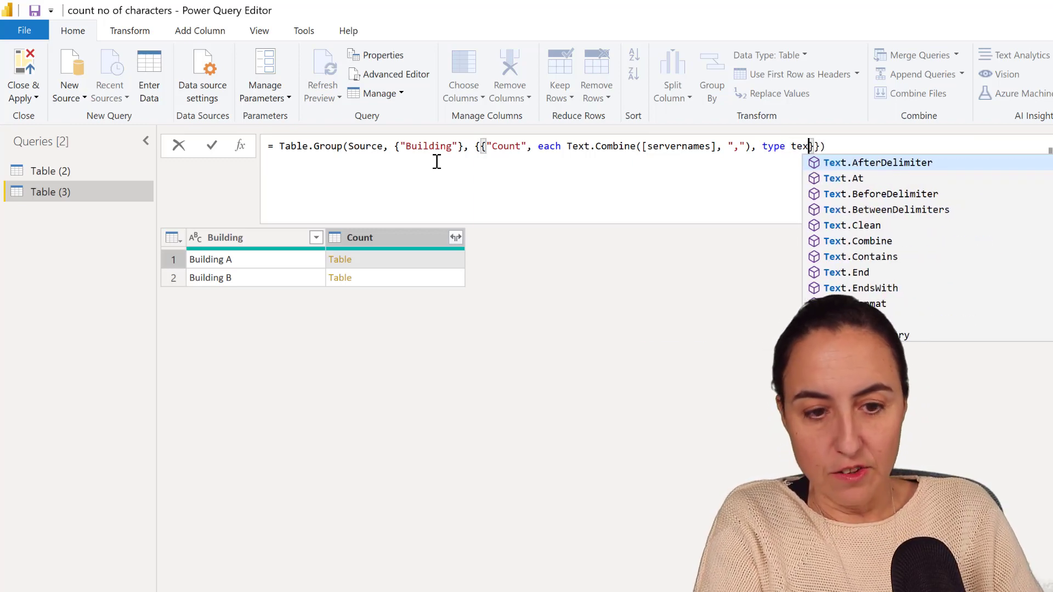
pyautogui.press('Return')
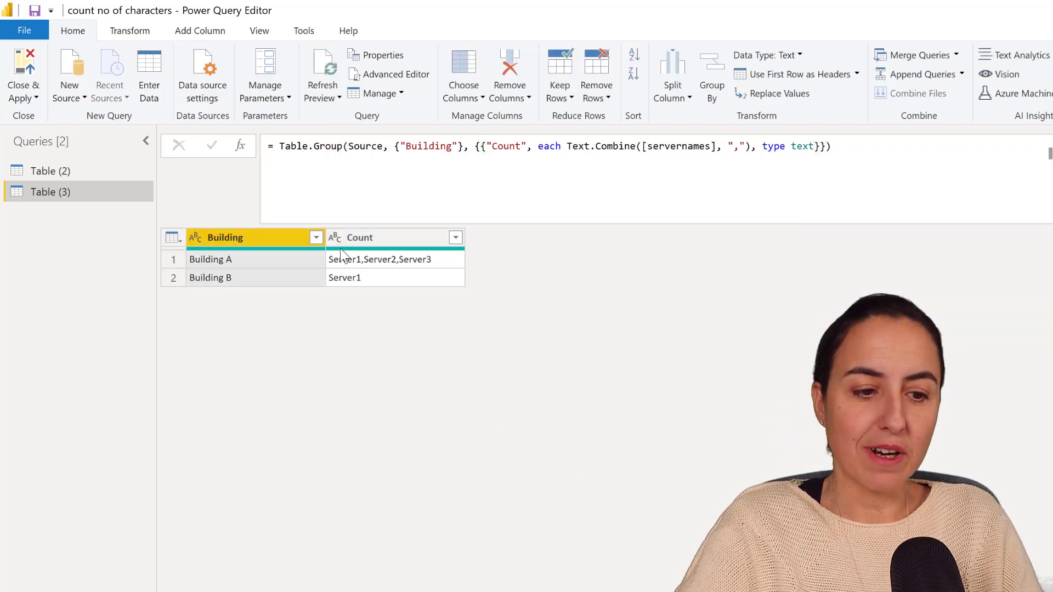
# View Building A's Count value, Server1,Server2,Server3.
pyautogui.click(376, 259)
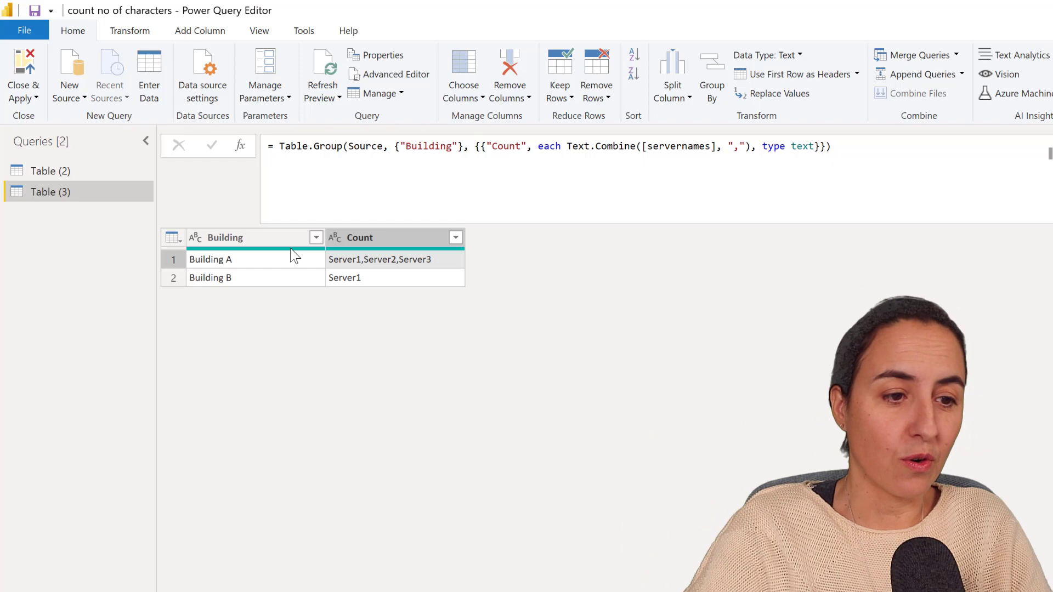
# Add a Custom Column with the formula Text.Split([Count]).
pyautogui.click(195, 30)
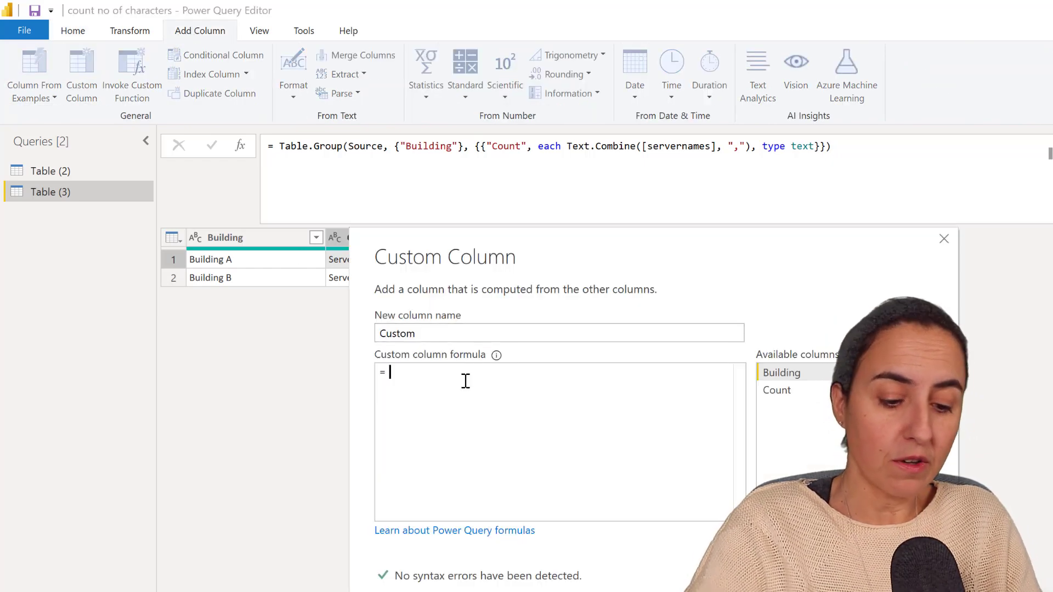
pyautogui.write('Text')
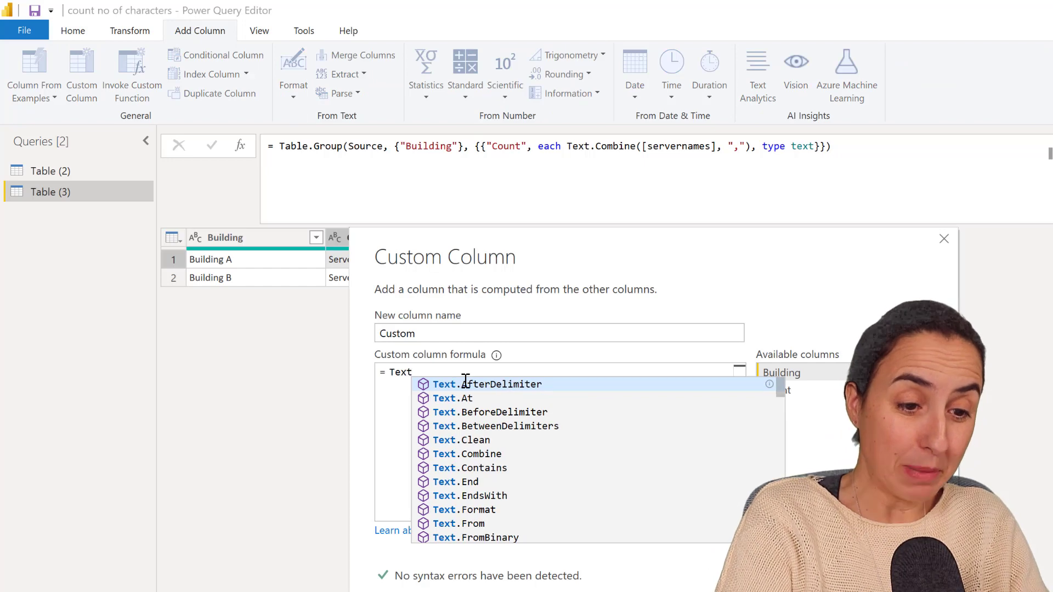
pyautogui.write('.Sp')
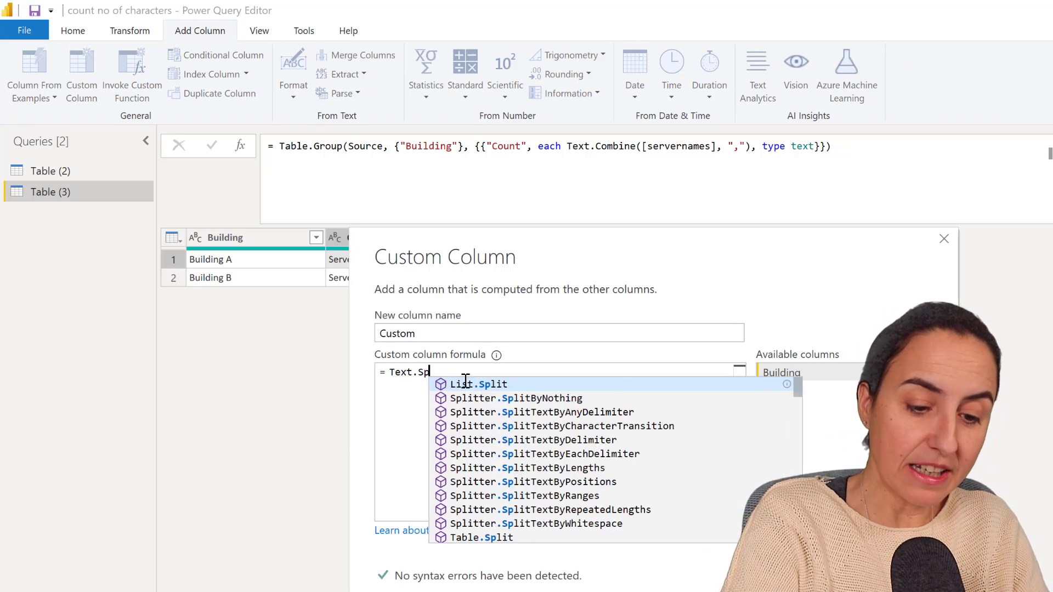
pyautogui.write('lit(')
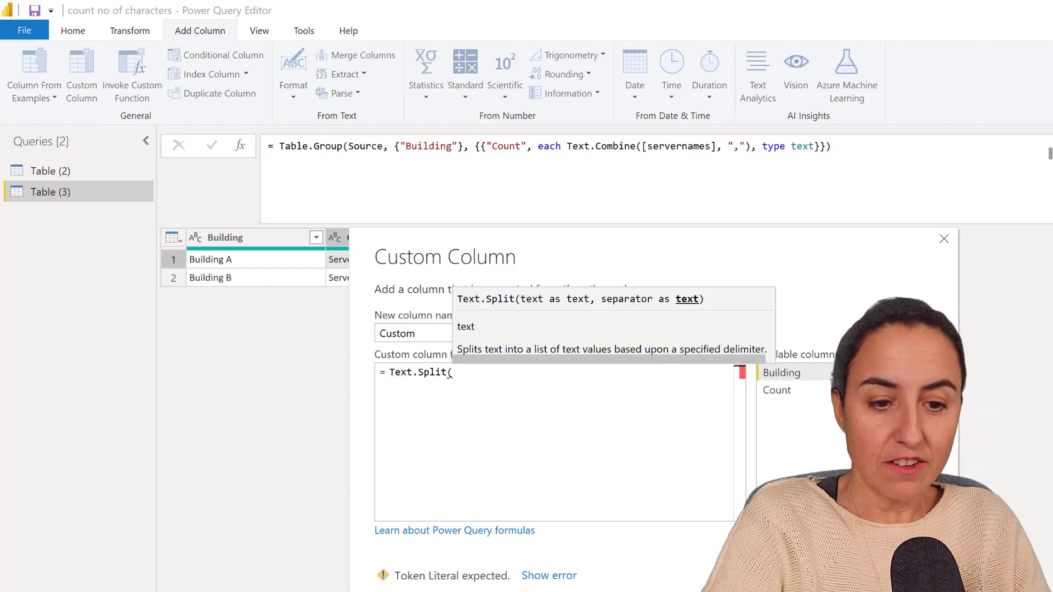
pyautogui.doubleClick(798, 387)
pyautogui.write(')')
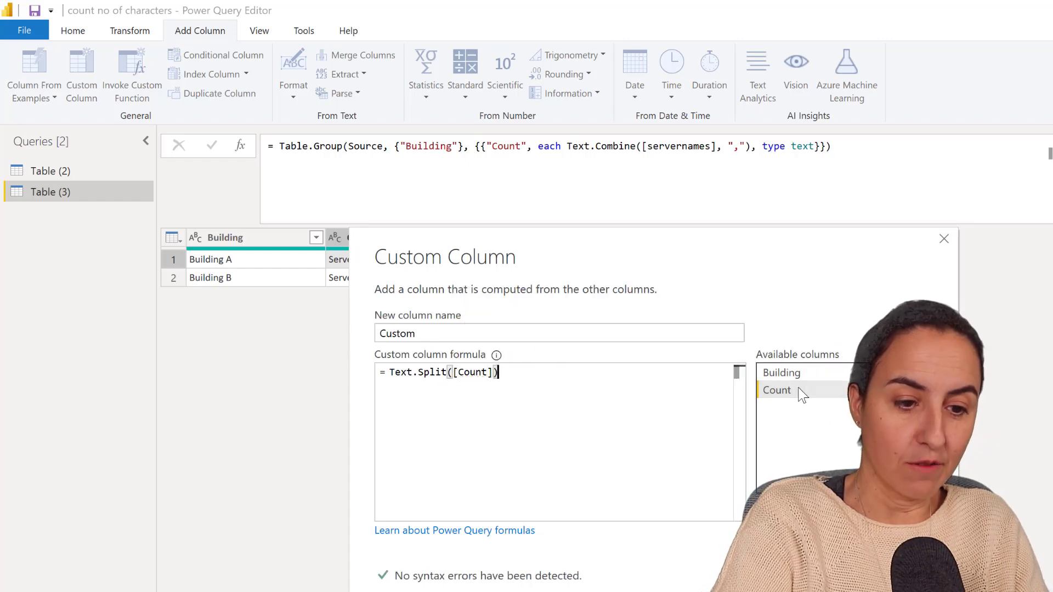
pyautogui.press('Return')
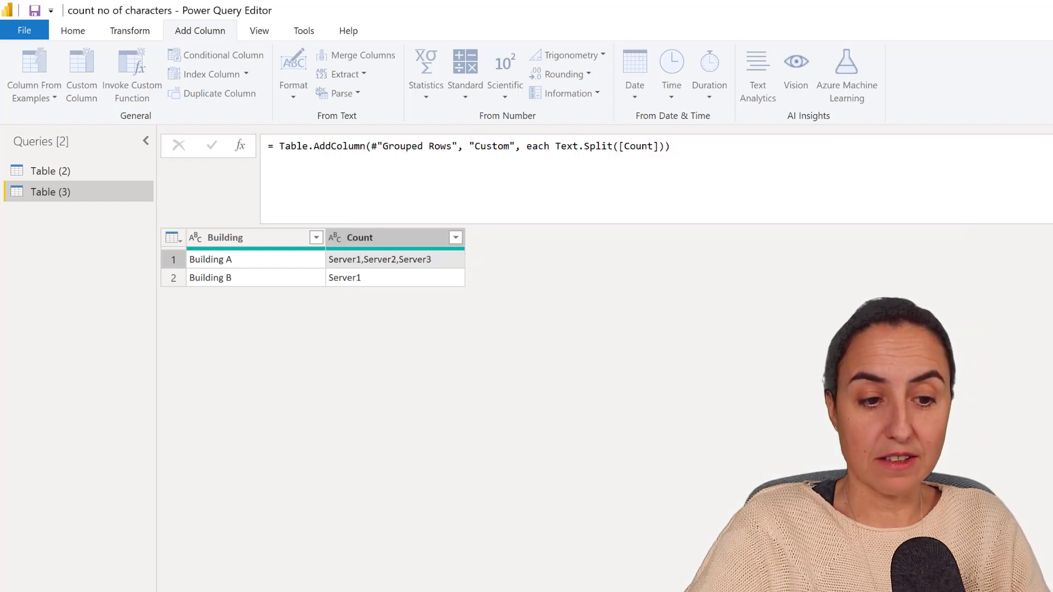
# Add "," as the separator so the formula reads Text.Split([Count], ",").
pyautogui.click(666, 148)
pyautogui.press('Left')
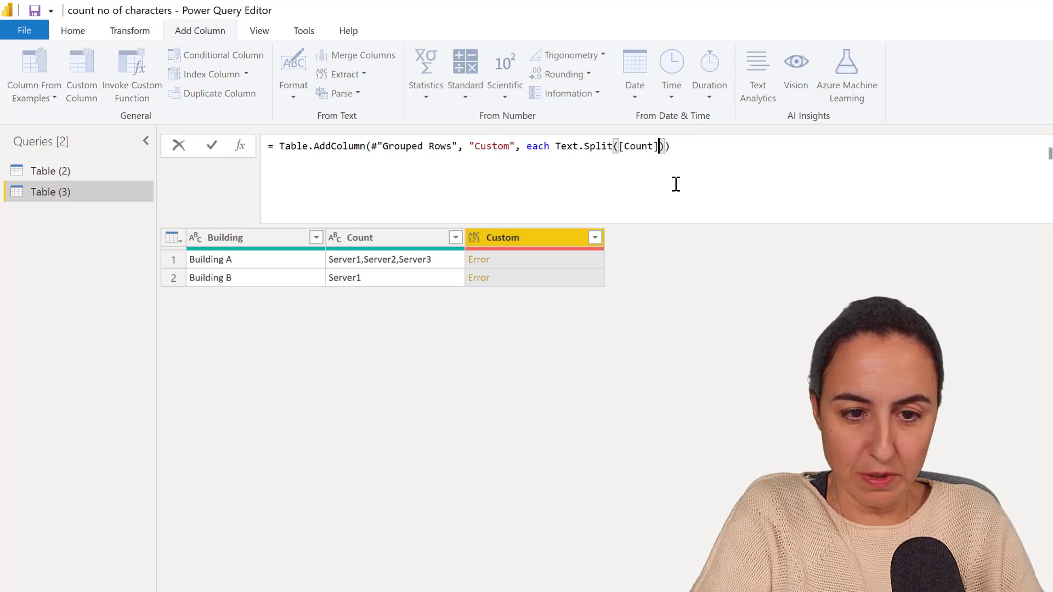
pyautogui.write(', ",')
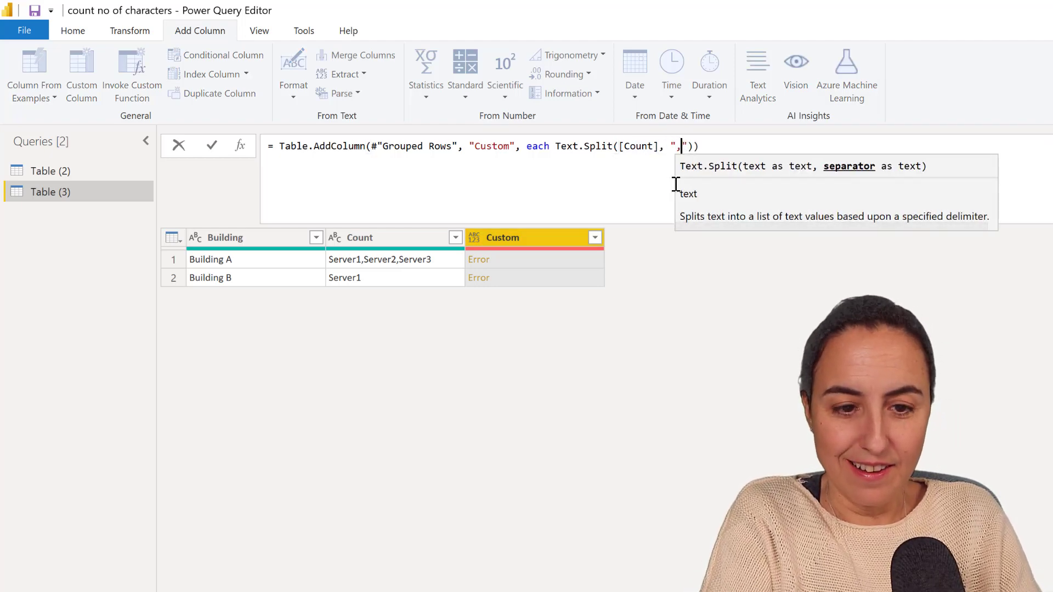
pyautogui.press('Return')
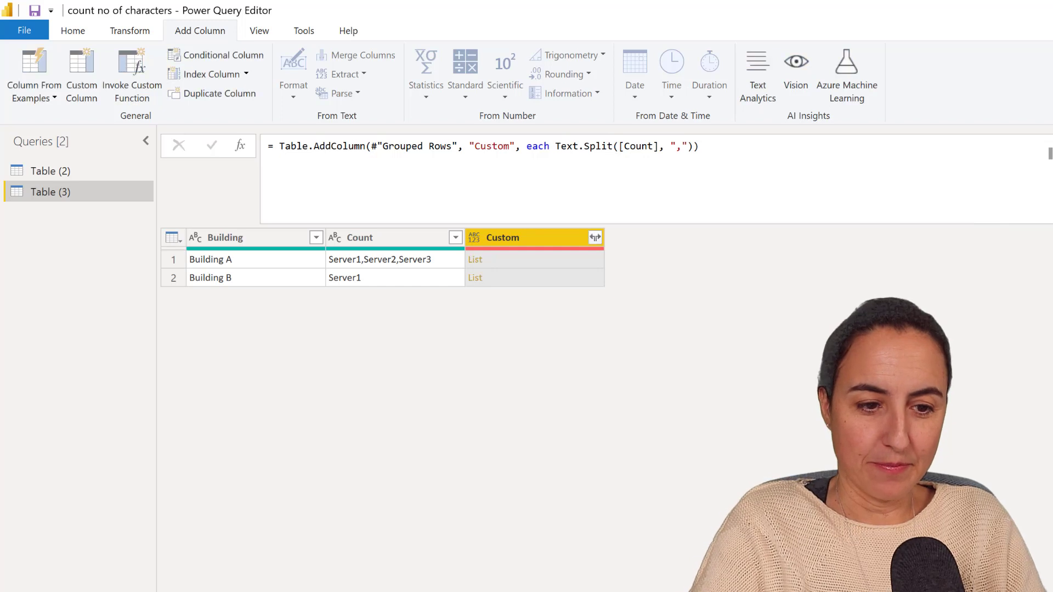
# Change the Custom formula to List.Count(Text.Split([Count], ",")), giving 3 and 1.
pyautogui.click(528, 257)
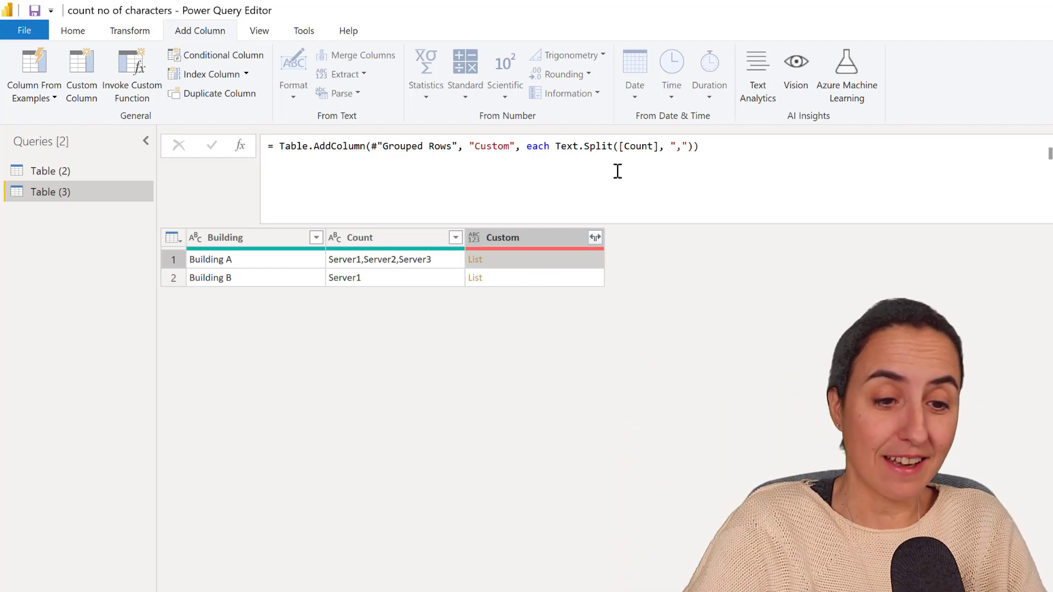
pyautogui.click(550, 147)
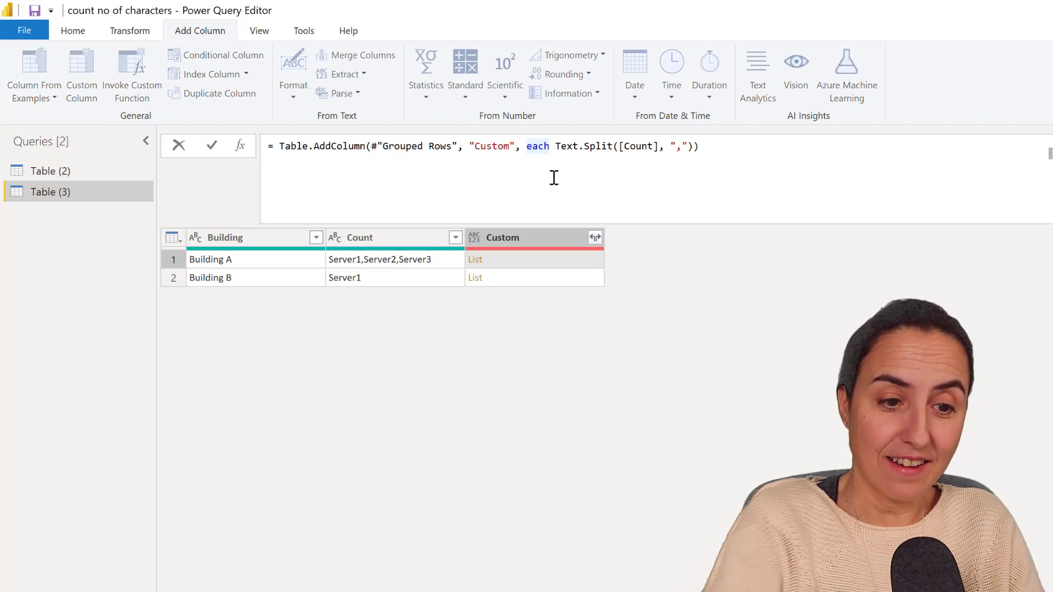
pyautogui.press('Right')
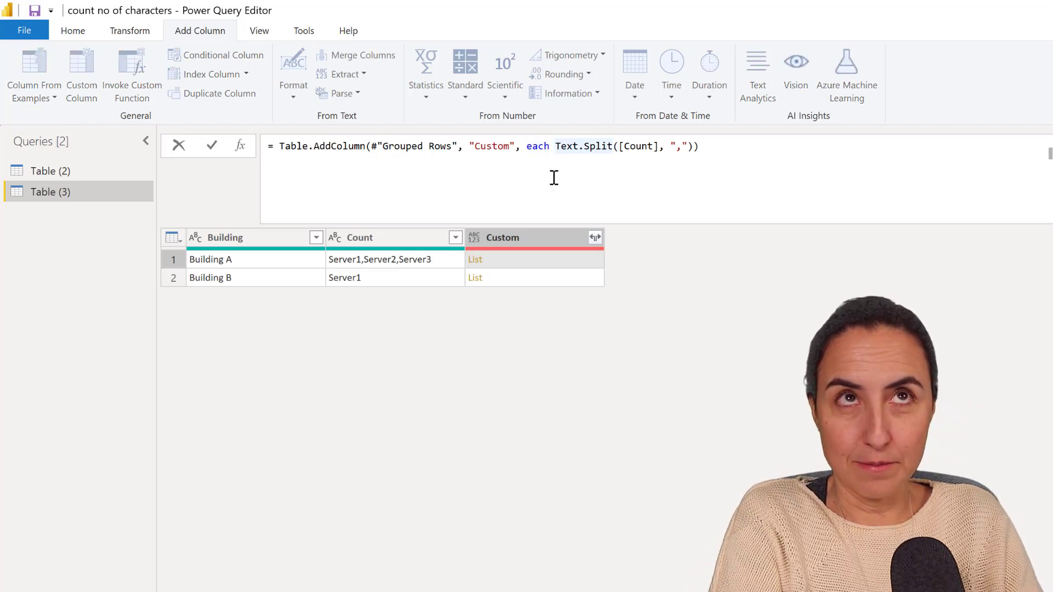
pyautogui.write('List.')
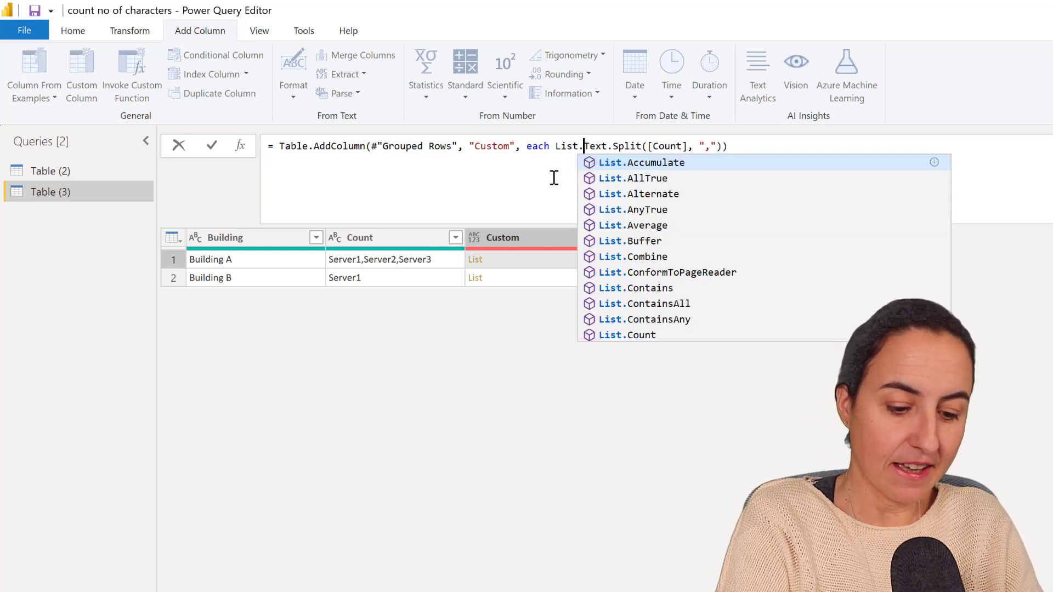
pyautogui.write('Count')
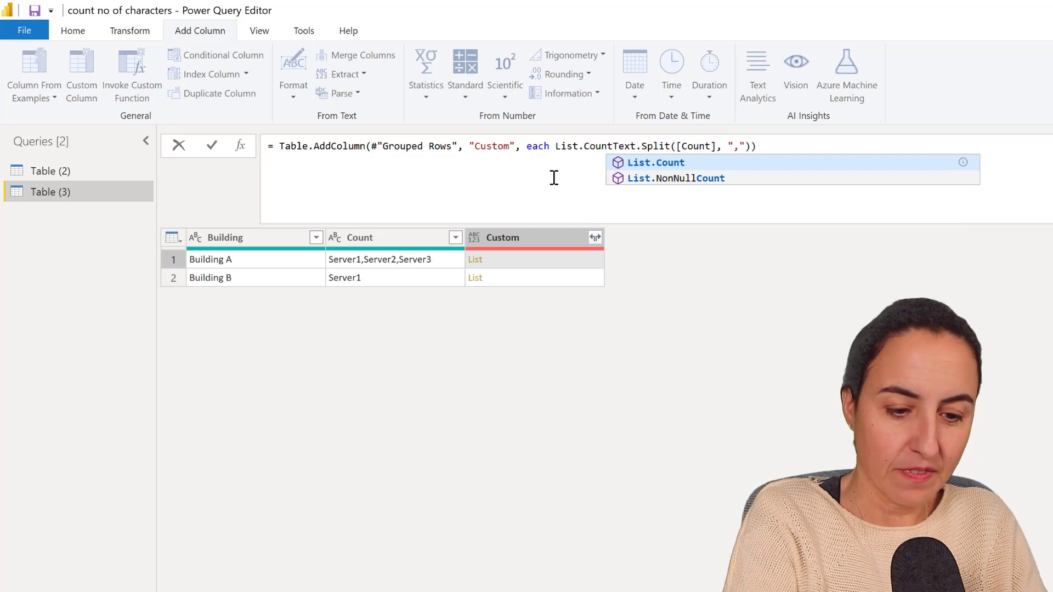
pyautogui.write('(')
pyautogui.click(808, 158)
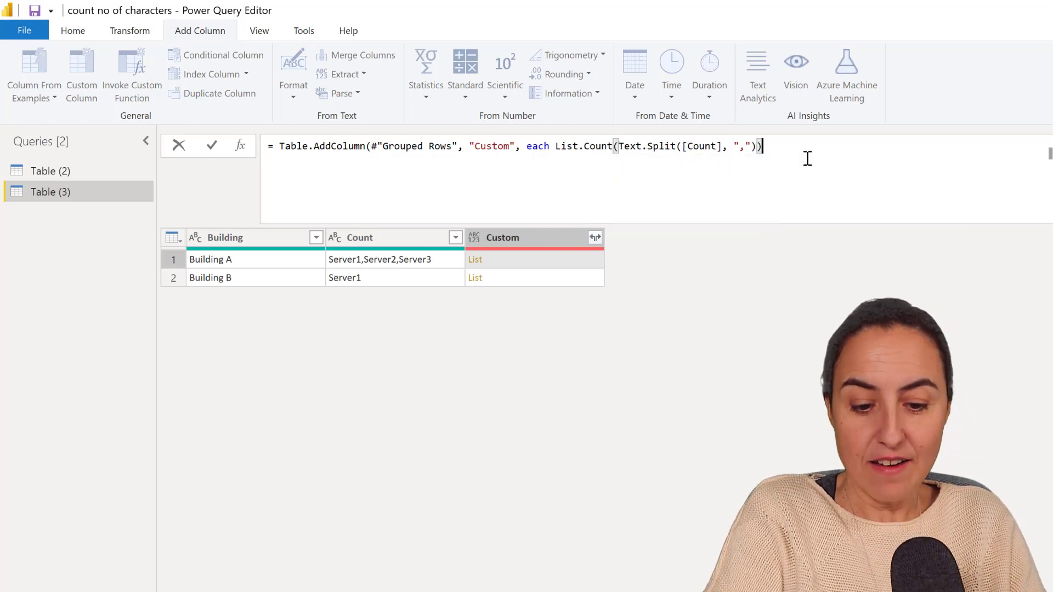
pyautogui.write(')')
pyautogui.press('Return')
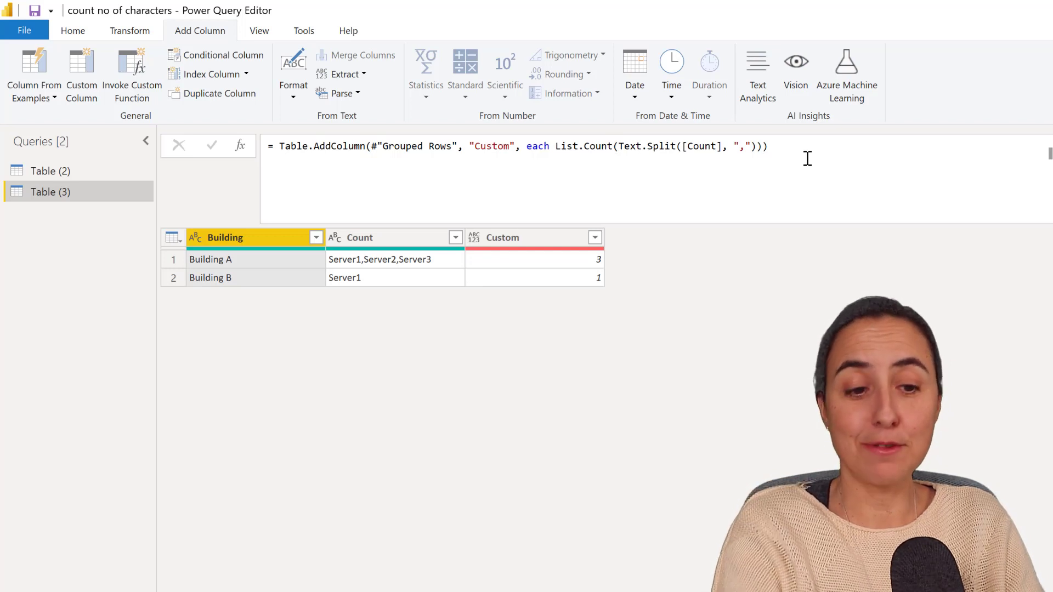
# Append -1 after List.Count(Text.Split([Count], ",")) in the Custom column formula.
pyautogui.click(499, 262)
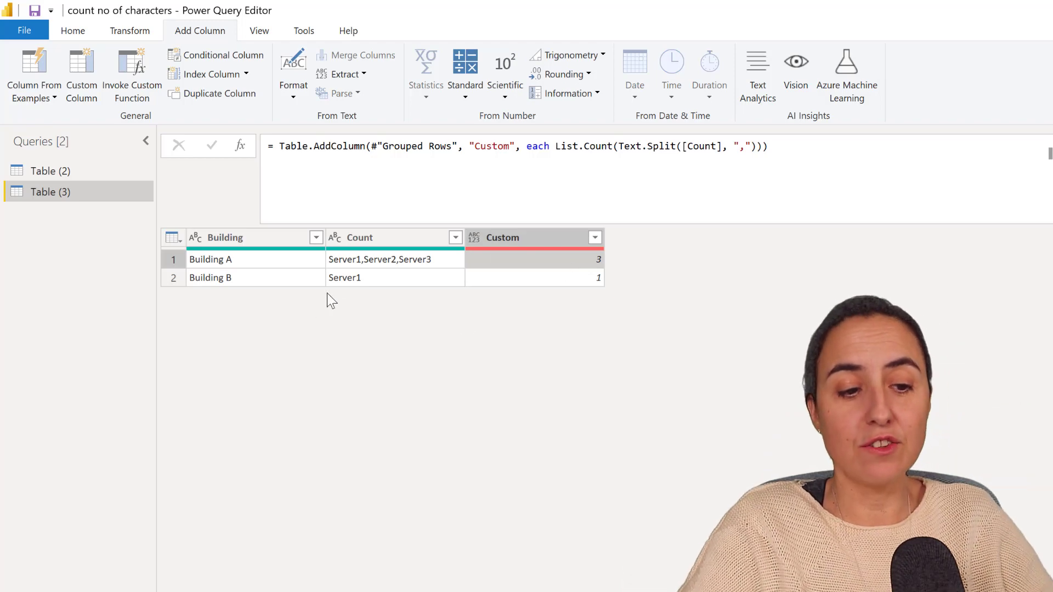
pyautogui.click(761, 147)
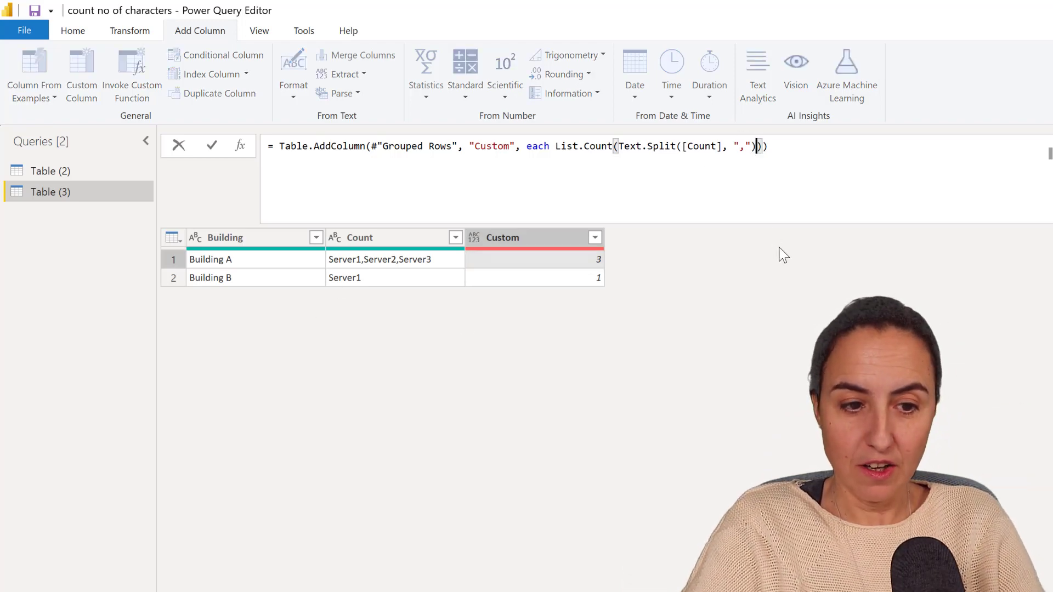
pyautogui.write('-1')
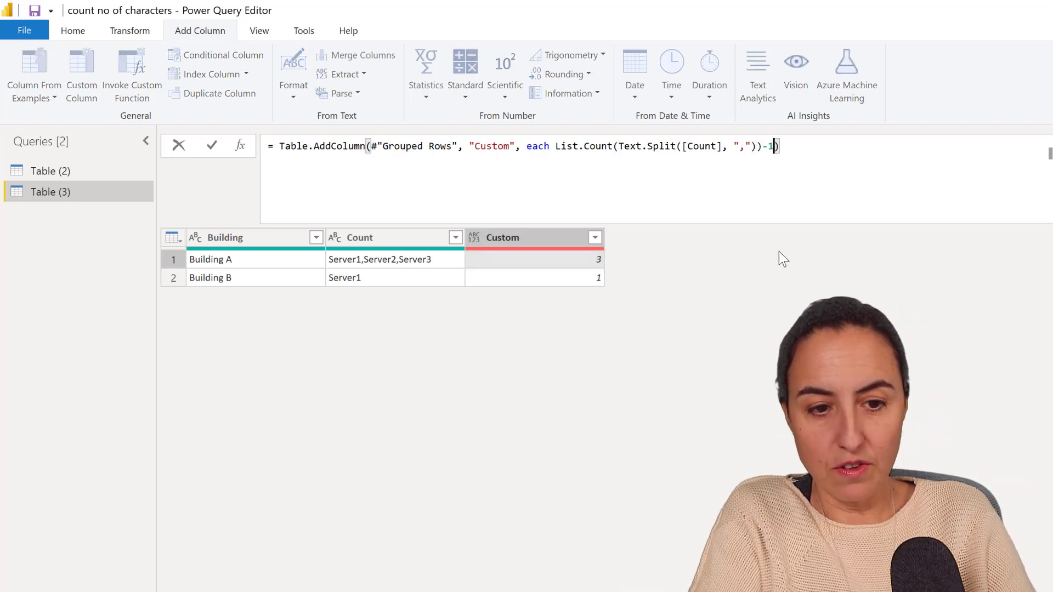
pyautogui.press('Return')
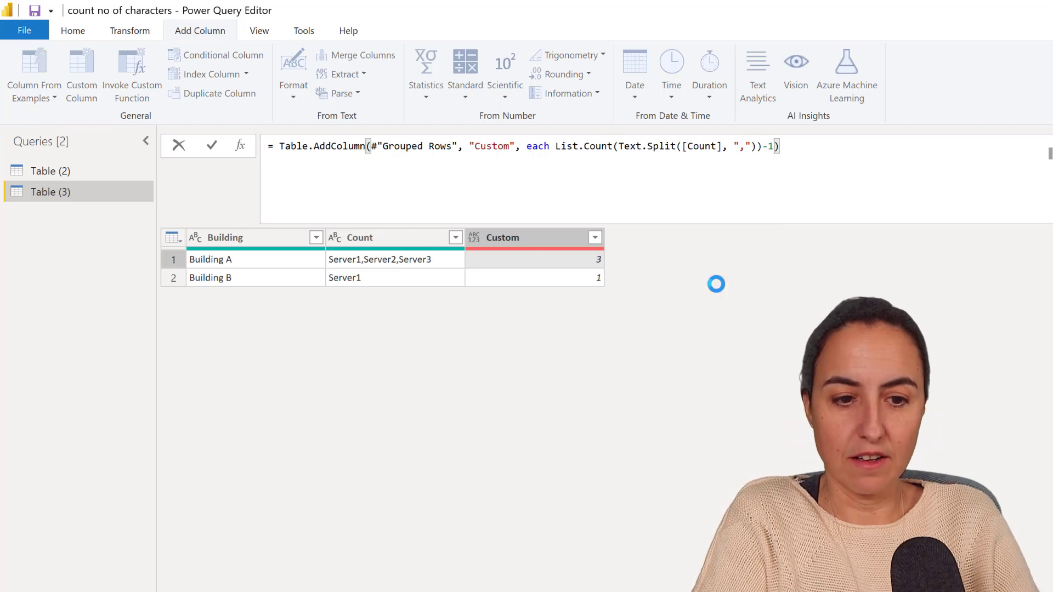